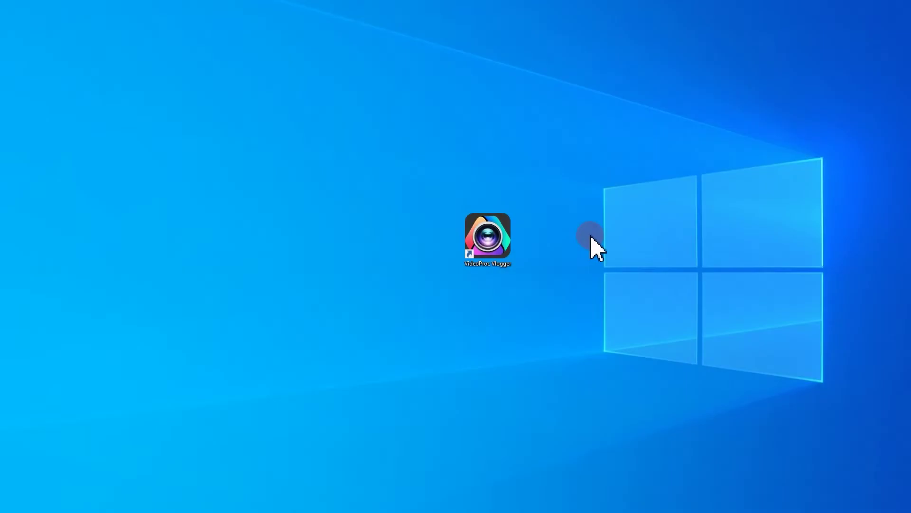
- Launch VideoProc Vlogger, create project 202303-10-1, and import video.mp4, music.mp4 and sound effects.mp4
{"action": "double_click", "coordinate": [498, 236]}
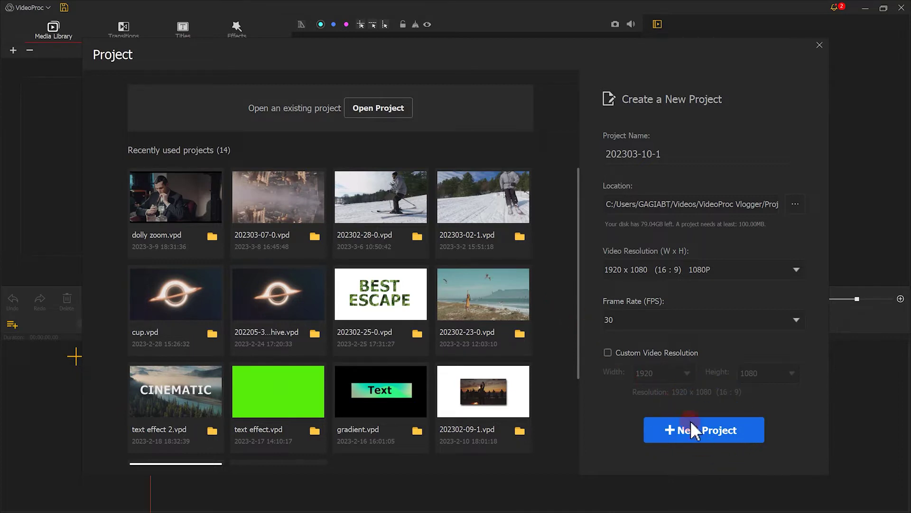
{"action": "left_click", "coordinate": [707, 431]}
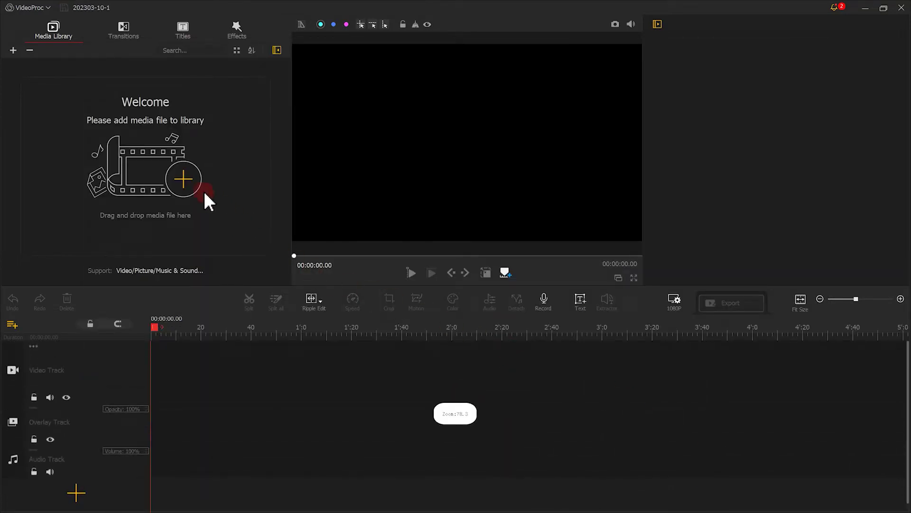
{"action": "left_click", "coordinate": [184, 178]}
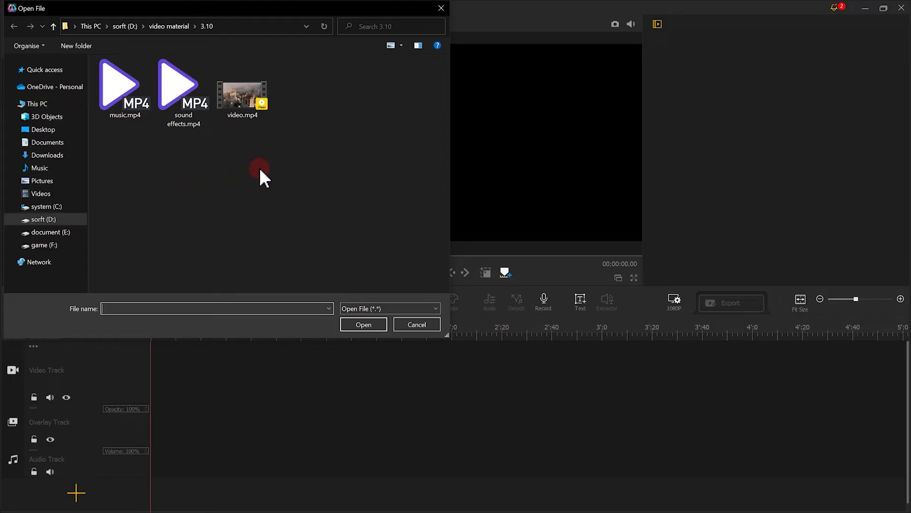
{"action": "left_click_drag", "start_coordinate": [265, 167], "coordinate": [122, 101]}
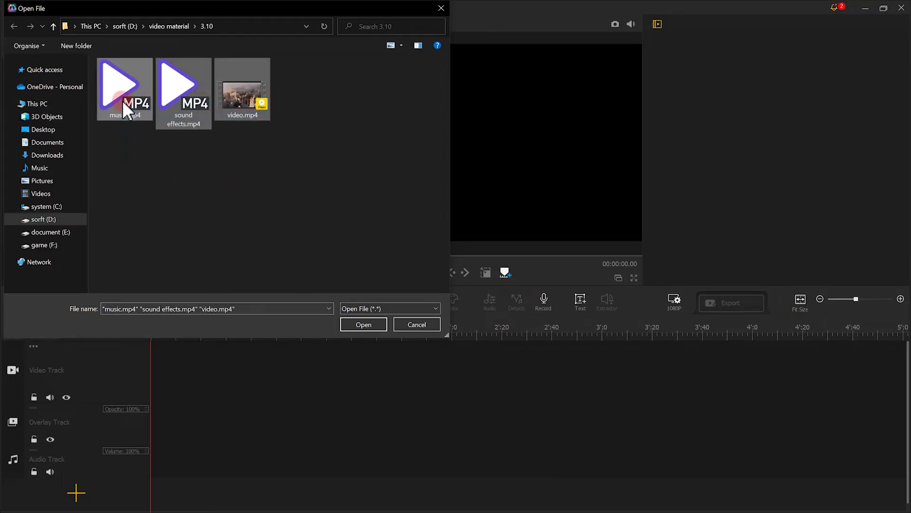
{"action": "left_click", "coordinate": [363, 324]}
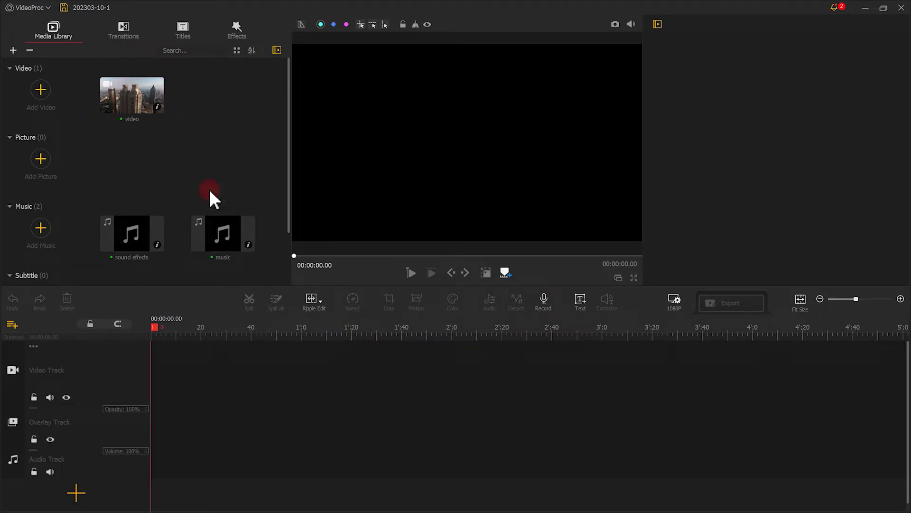
- Place video.mp4 on the video track and shift its picture down, leaving black space above
{"action": "left_click_drag", "start_coordinate": [127, 103], "coordinate": [184, 380]}
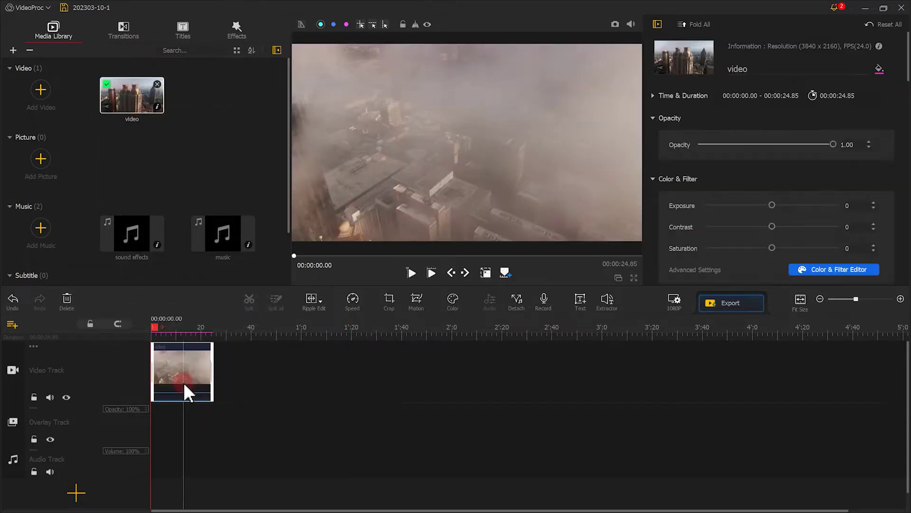
{"action": "left_click_drag", "start_coordinate": [181, 334], "coordinate": [454, 333]}
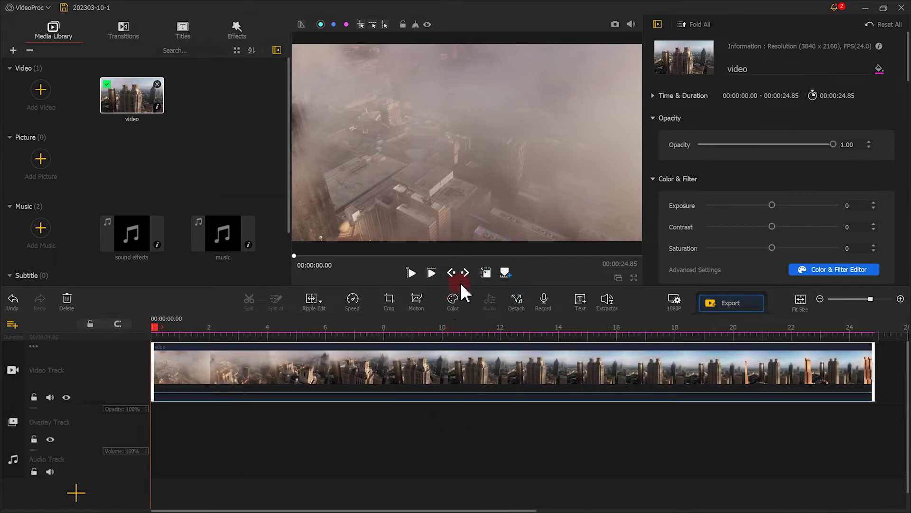
{"action": "left_click", "coordinate": [484, 275]}
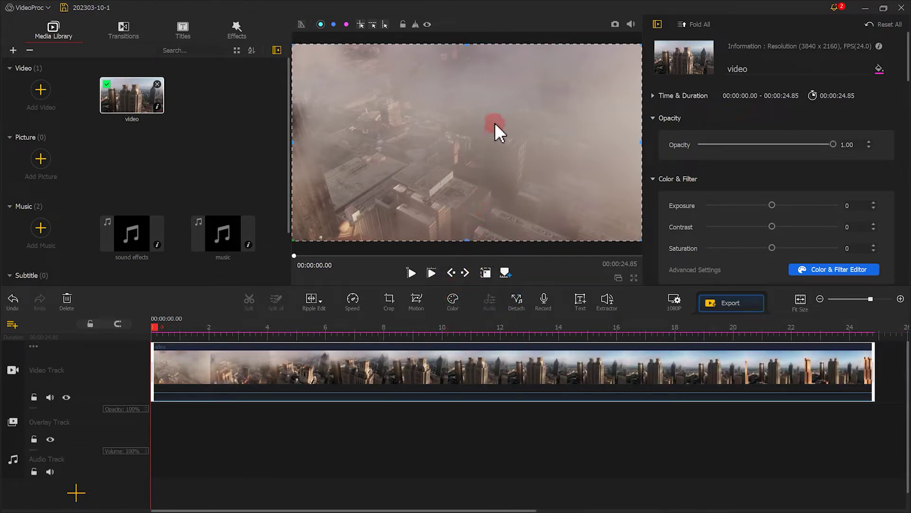
{"action": "left_click_drag", "start_coordinate": [495, 125], "coordinate": [496, 223]}
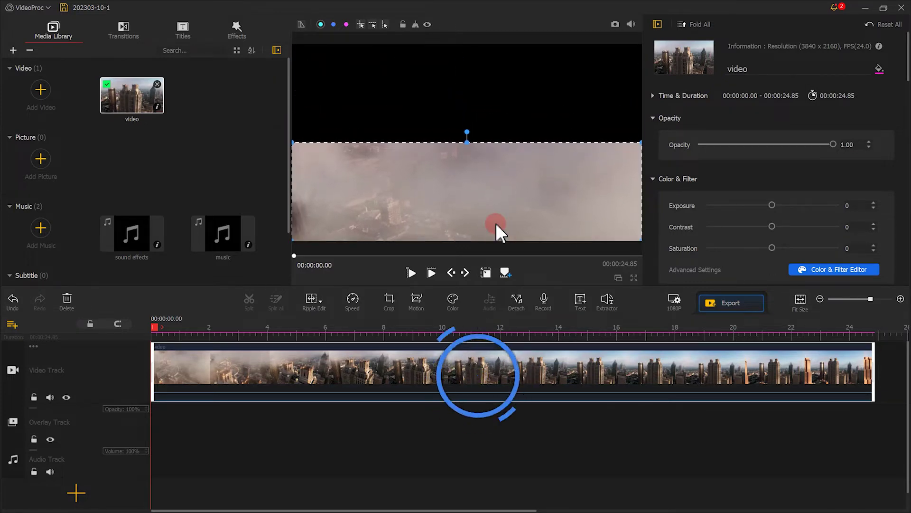
- Copy the video clip and paste the copy onto the overlay track at 0:00
{"action": "right_click", "coordinate": [474, 372]}
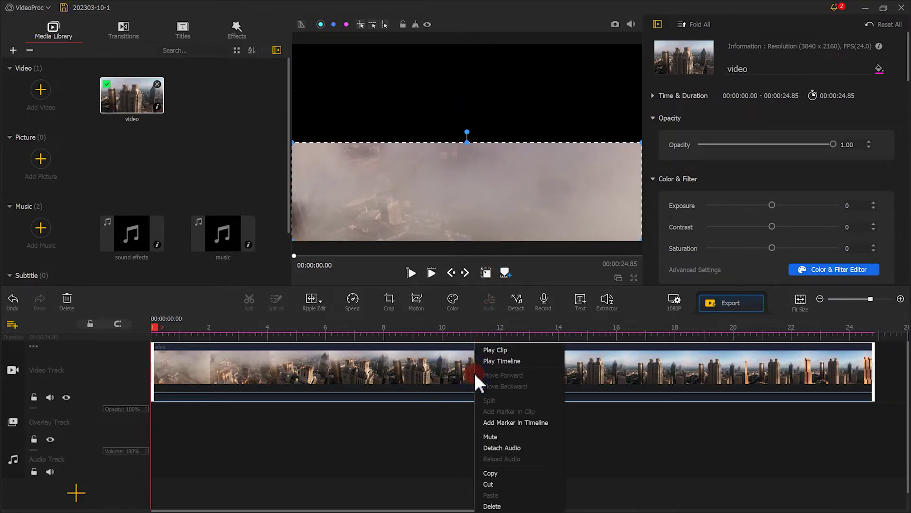
{"action": "left_click", "coordinate": [494, 476]}
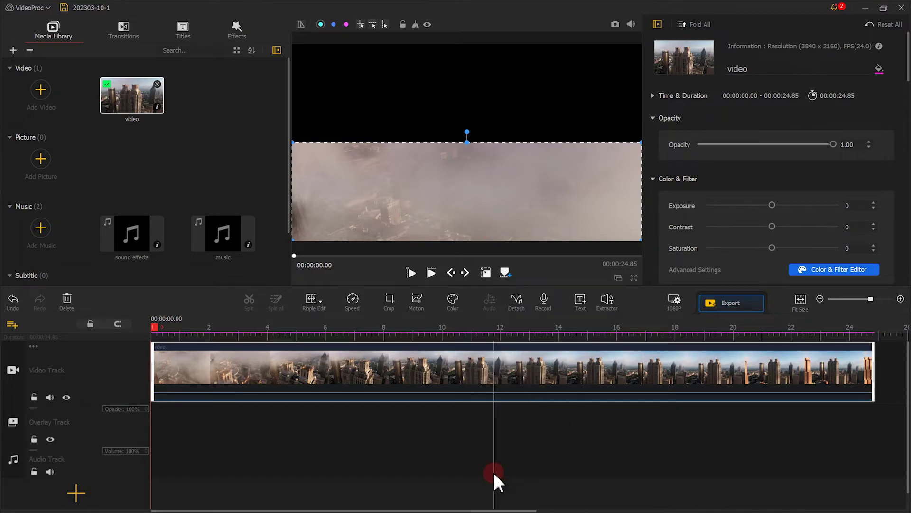
{"action": "right_click", "coordinate": [479, 382]}
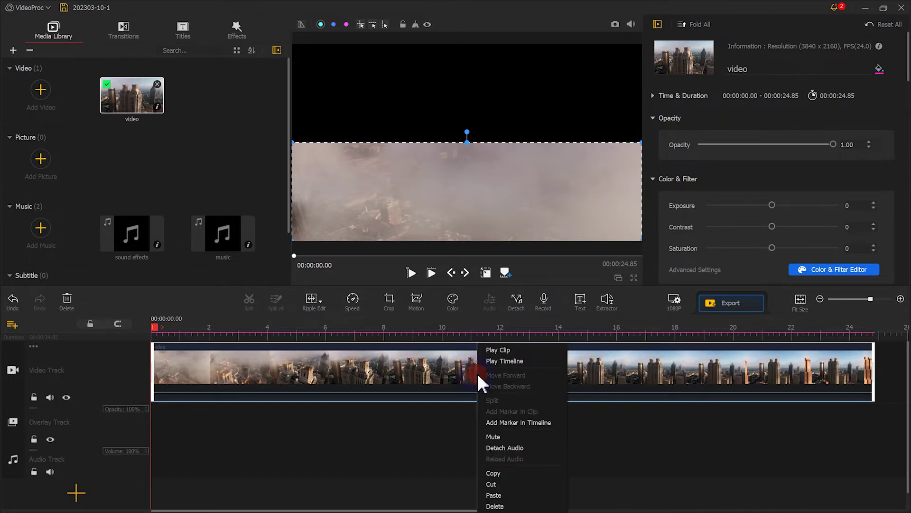
{"action": "left_click", "coordinate": [496, 495]}
{"action": "left_click_drag", "start_coordinate": [869, 390], "coordinate": [151, 430]}
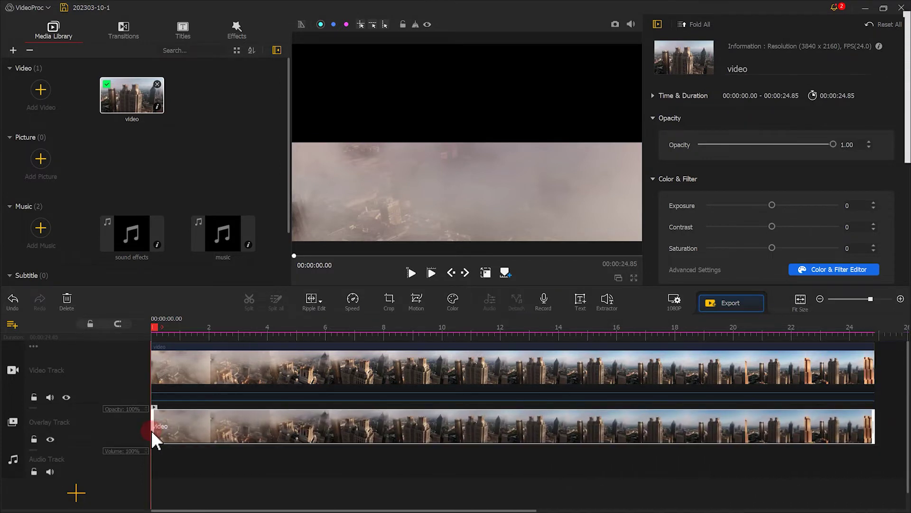
- Flip the overlay copy vertically and raise it into the top half of the frame
{"action": "left_click", "coordinate": [877, 102]}
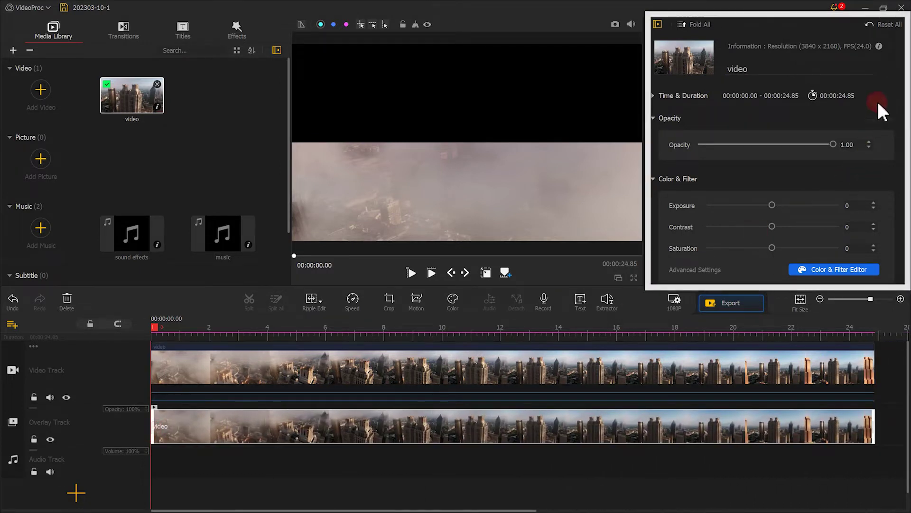
{"action": "scroll", "coordinate": [778, 156], "scroll_direction": "down", "scroll_amount": 10}
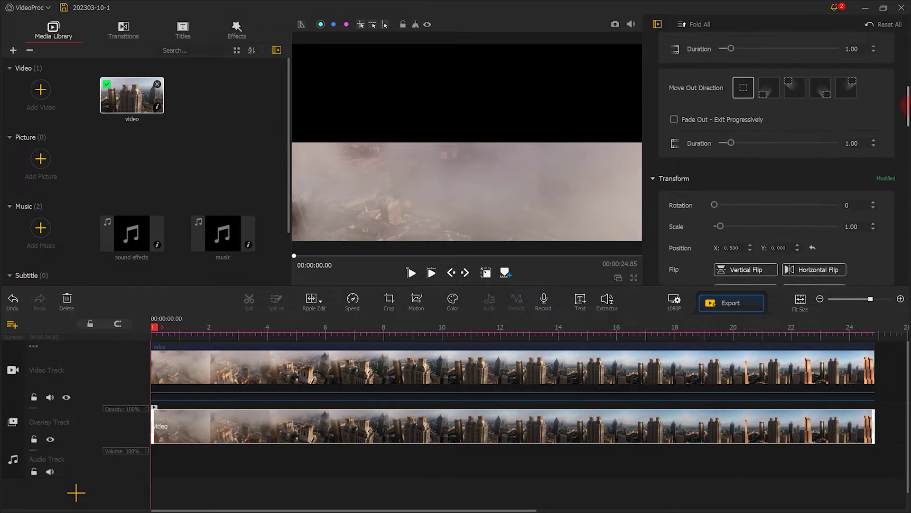
{"action": "left_click", "coordinate": [751, 240]}
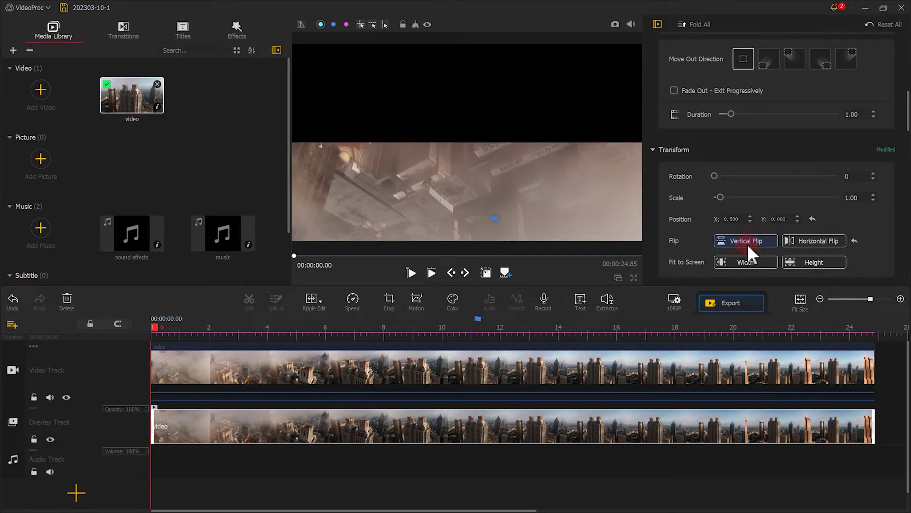
{"action": "left_click", "coordinate": [485, 272]}
{"action": "left_click_drag", "start_coordinate": [500, 209], "coordinate": [501, 16]}
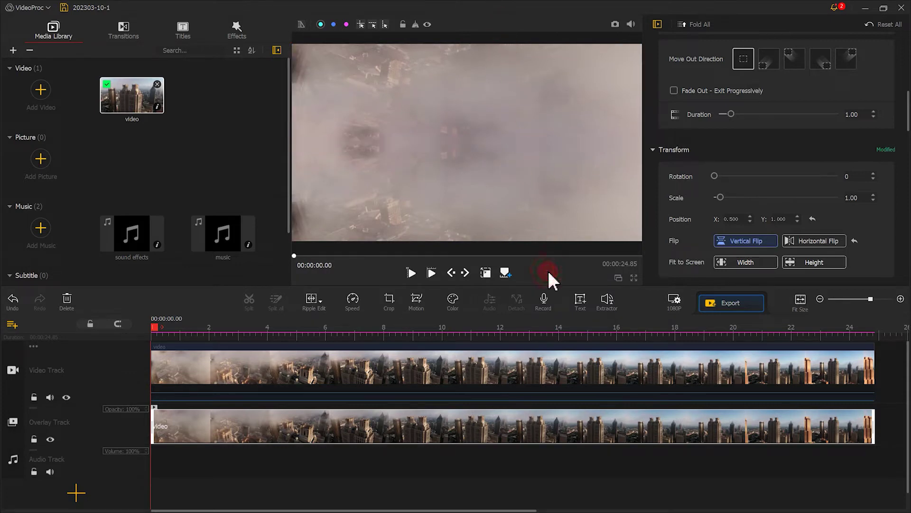
- Play back the mirrored city effect in the preview, then pause it
{"action": "left_click", "coordinate": [414, 269]}
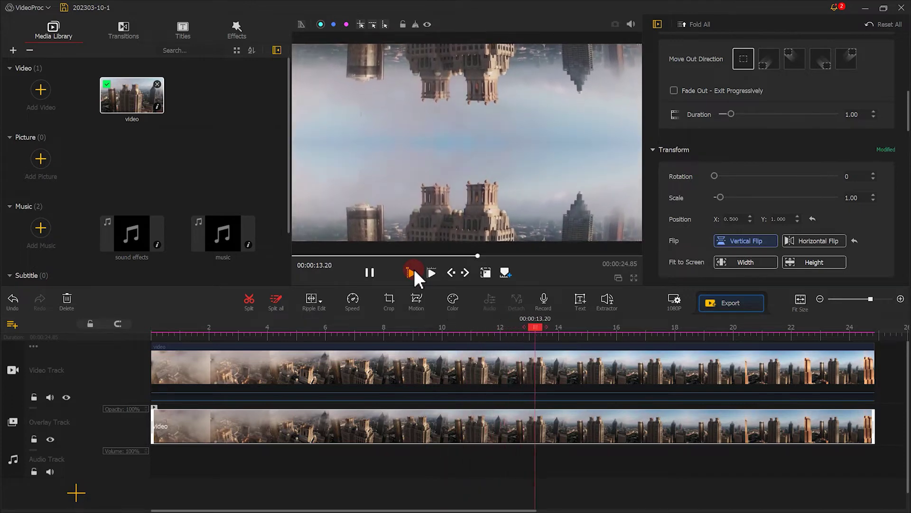
{"action": "left_click", "coordinate": [370, 272]}
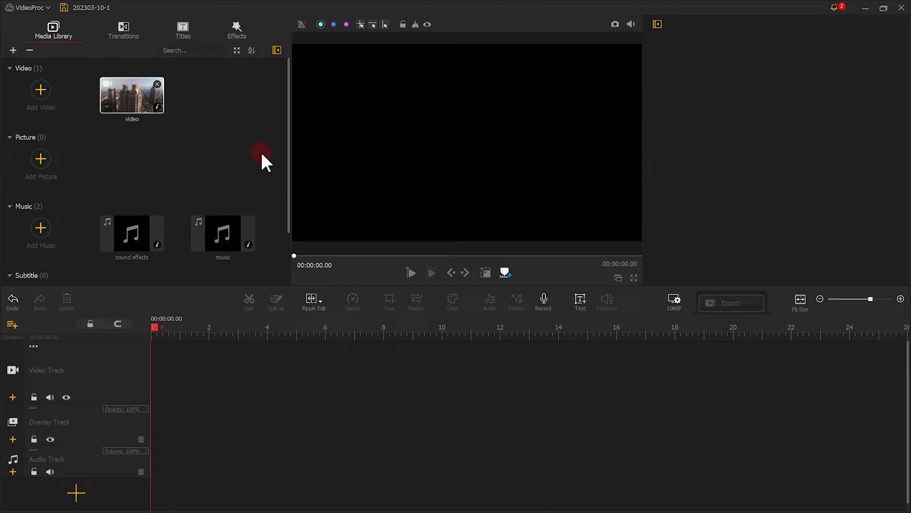
- Put the city video back on the video track and crop a strip off its top, checked at 10.87 s
{"action": "left_click_drag", "start_coordinate": [143, 102], "coordinate": [217, 373]}
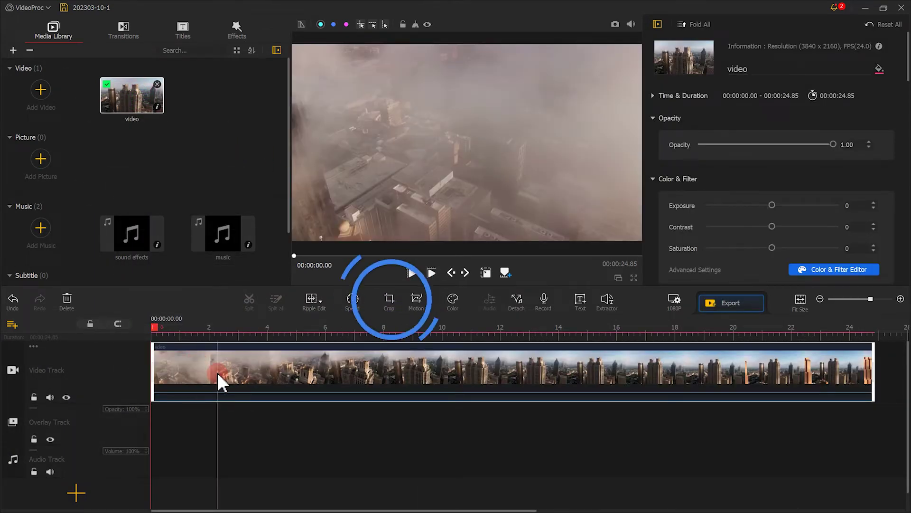
{"action": "left_click", "coordinate": [375, 301]}
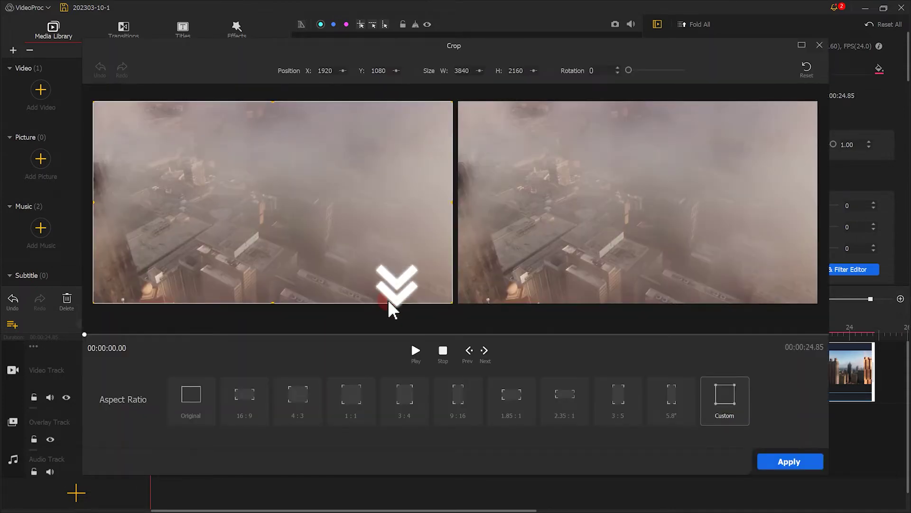
{"action": "left_click", "coordinate": [84, 334]}
{"action": "left_click_drag", "start_coordinate": [84, 334], "coordinate": [410, 350]}
{"action": "left_click_drag", "start_coordinate": [273, 101], "coordinate": [272, 125]}
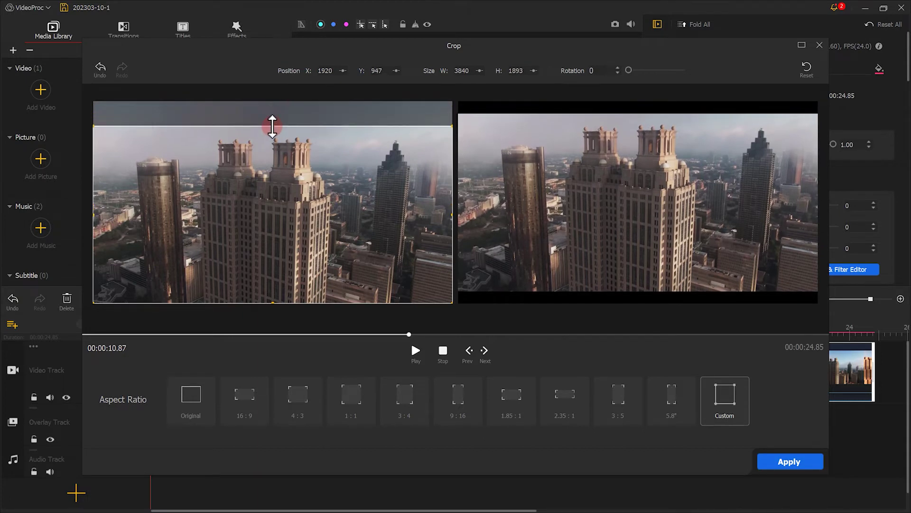
{"action": "left_click", "coordinate": [769, 456]}
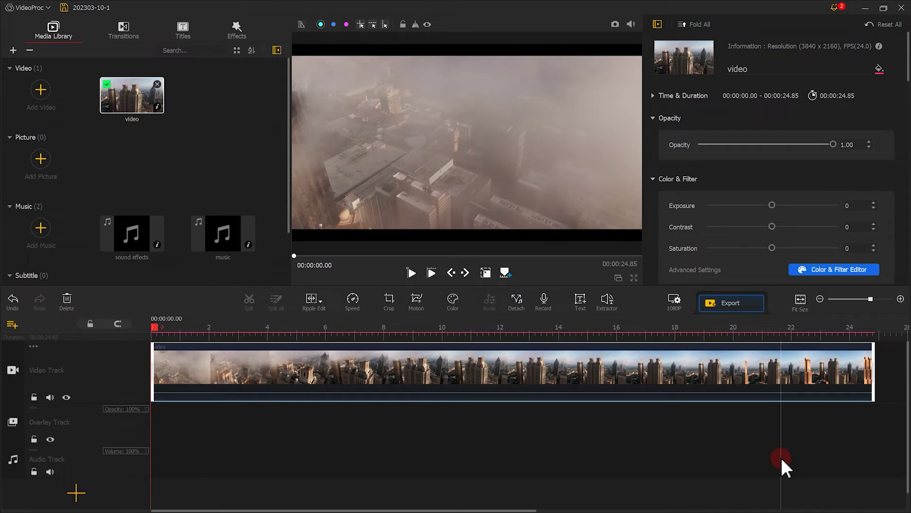
- Shift the video down in the frame and paste a copy at the start of the overlay track
{"action": "left_click", "coordinate": [524, 294]}
{"action": "left_click", "coordinate": [485, 272]}
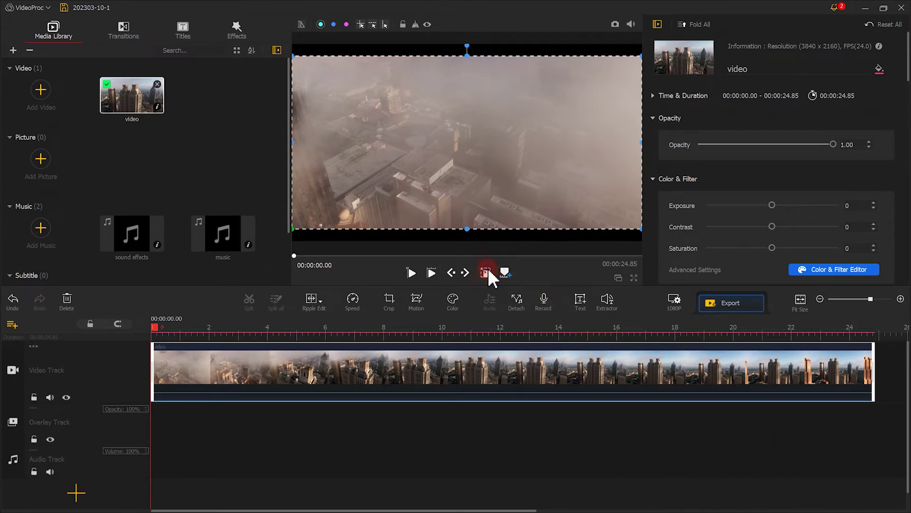
{"action": "left_click_drag", "start_coordinate": [483, 132], "coordinate": [480, 203]}
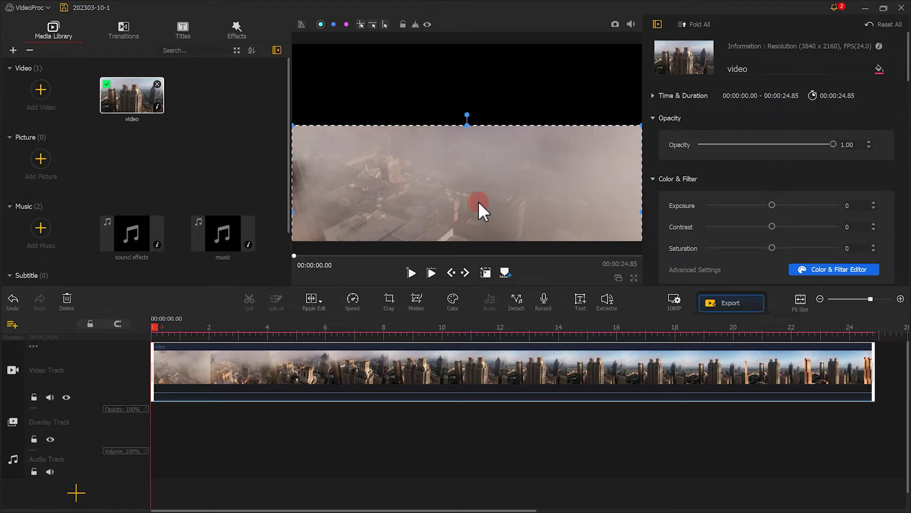
{"action": "right_click", "coordinate": [440, 371]}
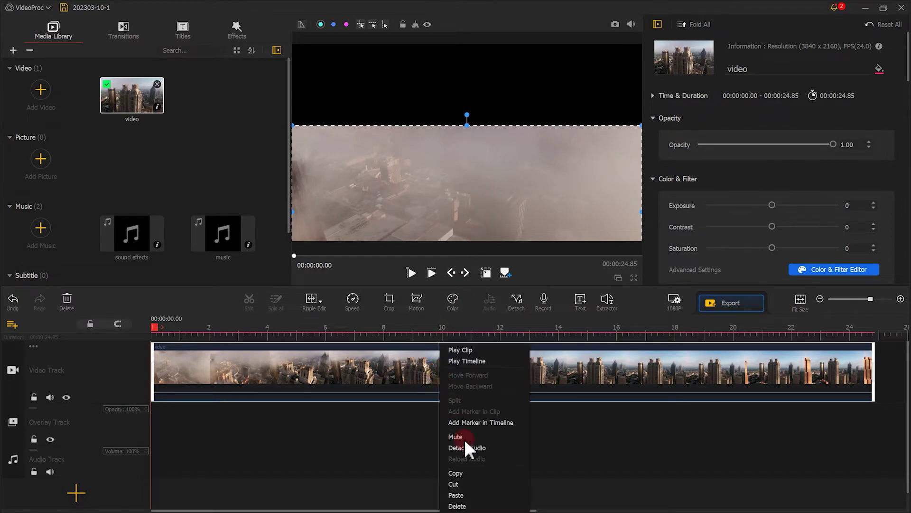
{"action": "left_click", "coordinate": [468, 481]}
{"action": "left_click", "coordinate": [454, 437]}
{"action": "left_click_drag", "start_coordinate": [590, 434], "coordinate": [304, 440]}
- Flip the overlay copy vertically, raise it to Position Y 1.000, and rewind to the start
{"action": "left_click", "coordinate": [428, 426]}
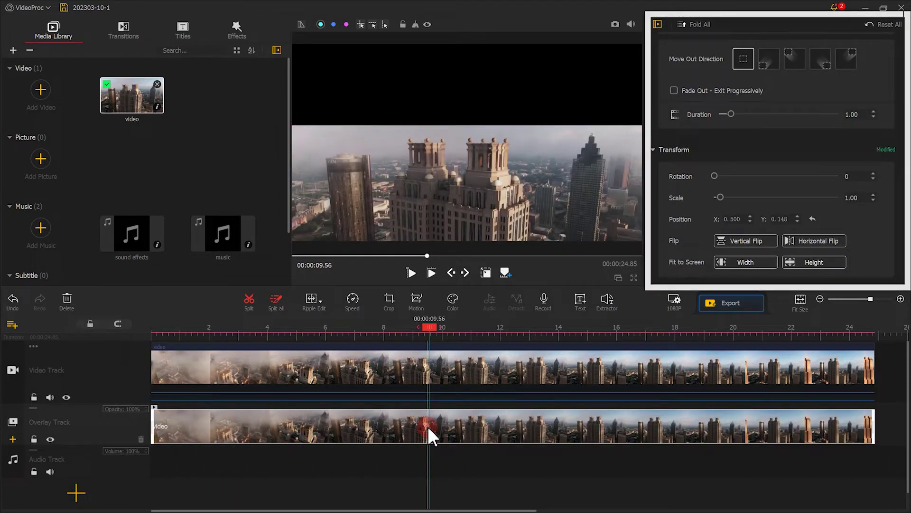
{"action": "left_click", "coordinate": [666, 303]}
{"action": "left_click", "coordinate": [734, 243]}
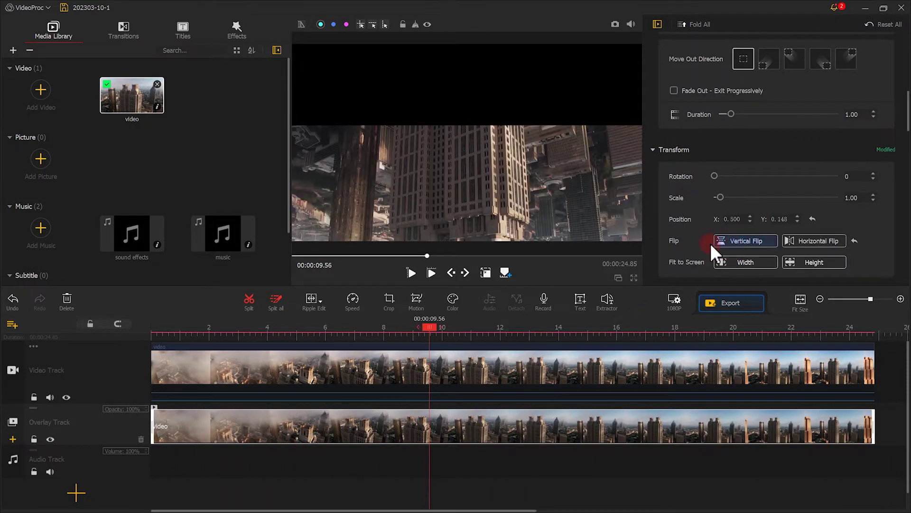
{"action": "left_click", "coordinate": [521, 271]}
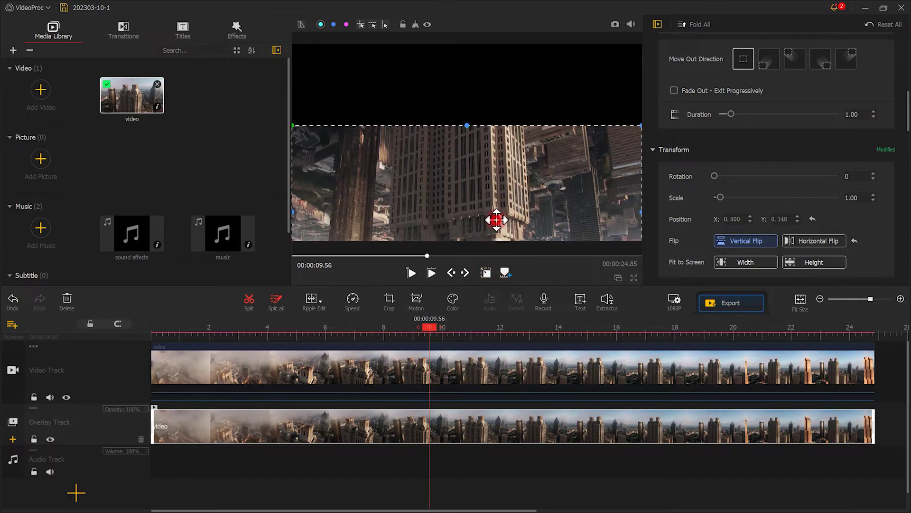
{"action": "left_click_drag", "start_coordinate": [494, 218], "coordinate": [492, 47]}
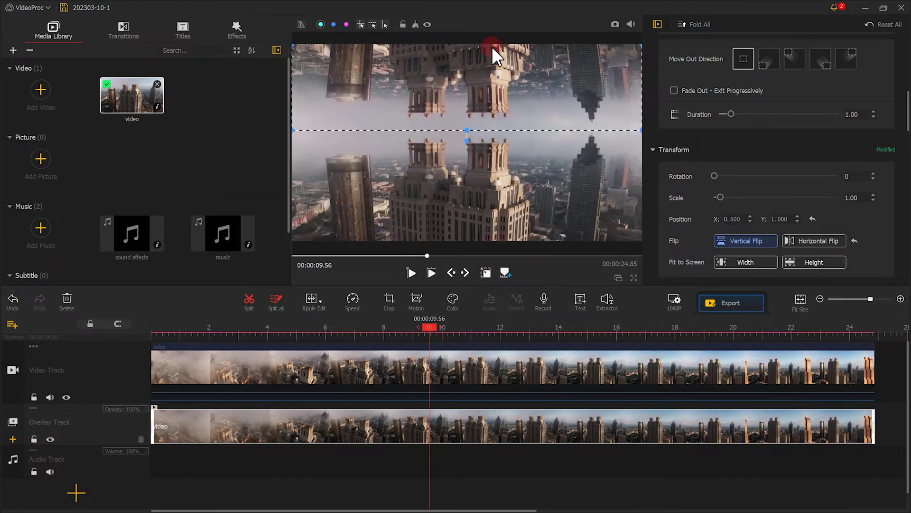
{"action": "left_click", "coordinate": [153, 334]}
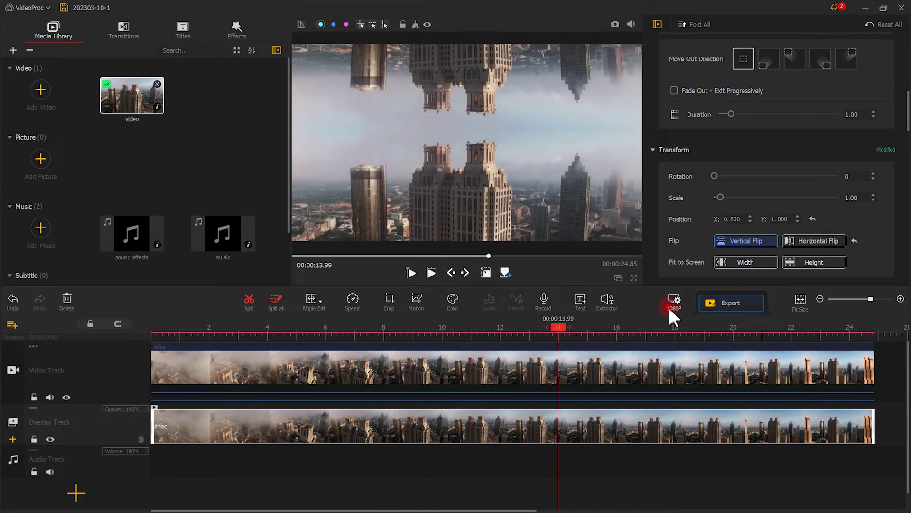
{"action": "left_click", "coordinate": [671, 306]}
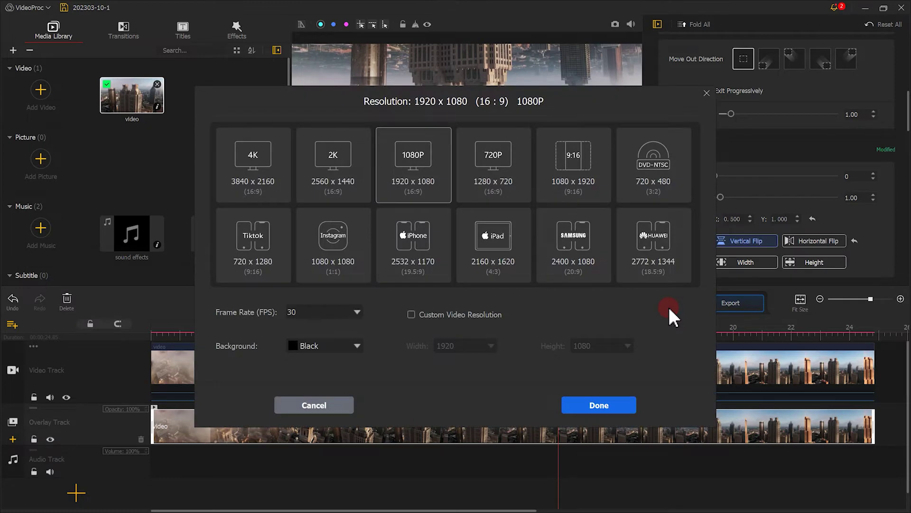
- Set the project resolution to 4K 3840 × 2160 and export the mirrored clip
{"action": "left_click", "coordinate": [274, 172]}
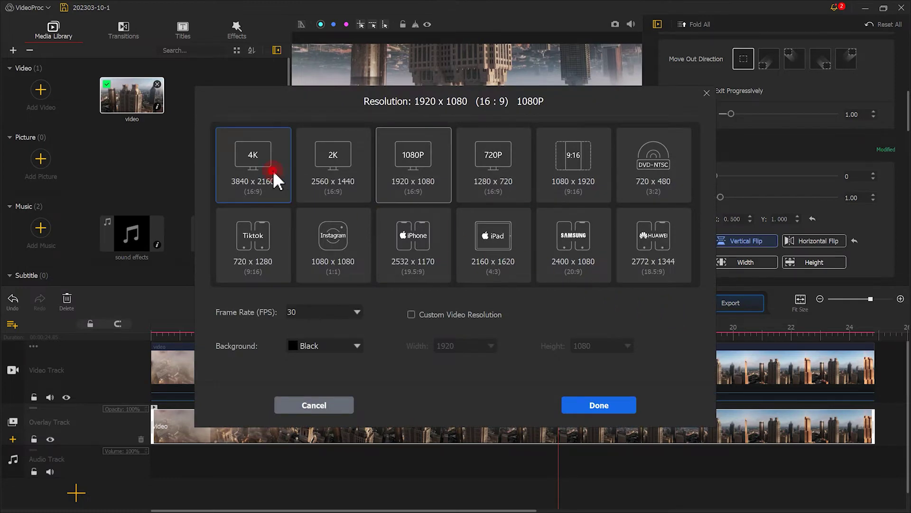
{"action": "left_click", "coordinate": [599, 405]}
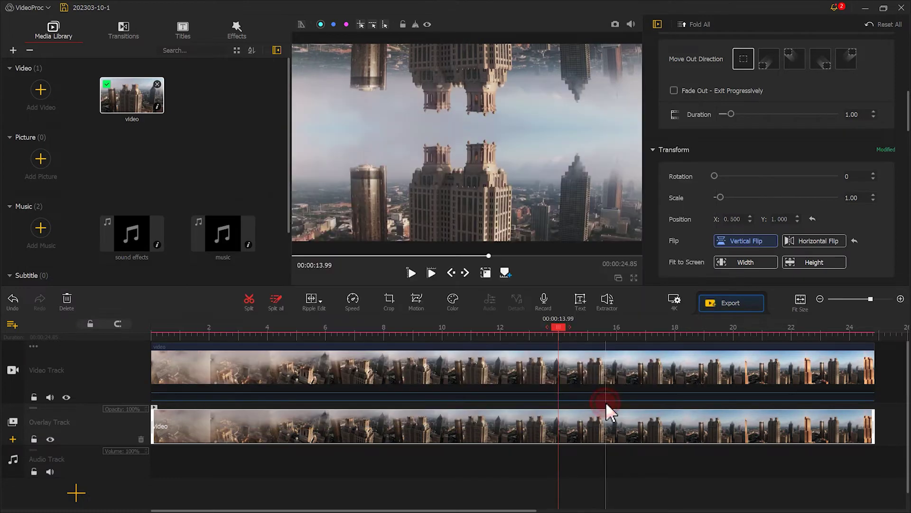
{"action": "left_click", "coordinate": [714, 302]}
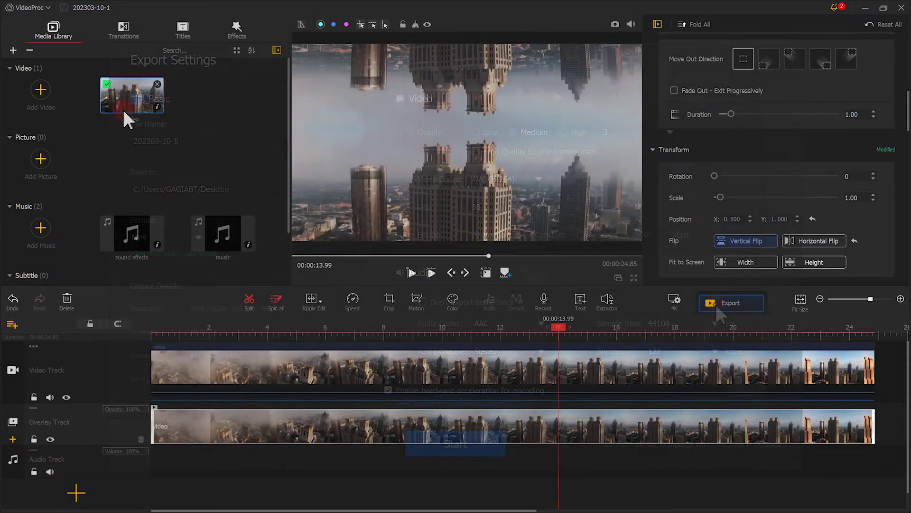
{"action": "left_click", "coordinate": [42, 90]}
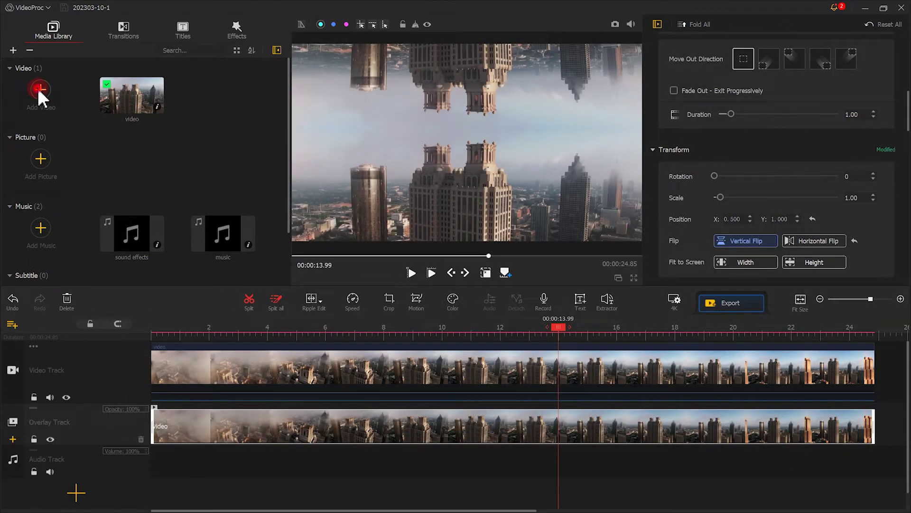
- Import the exported 202303-10-1.mp4 and delete the old clips from the timeline
{"action": "left_click", "coordinate": [84, 100]}
{"action": "left_click", "coordinate": [119, 110]}
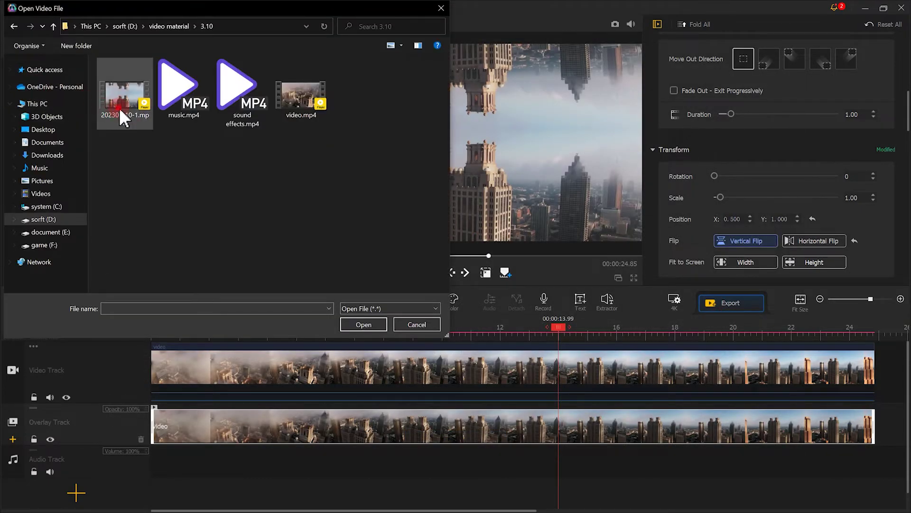
{"action": "left_click", "coordinate": [363, 324]}
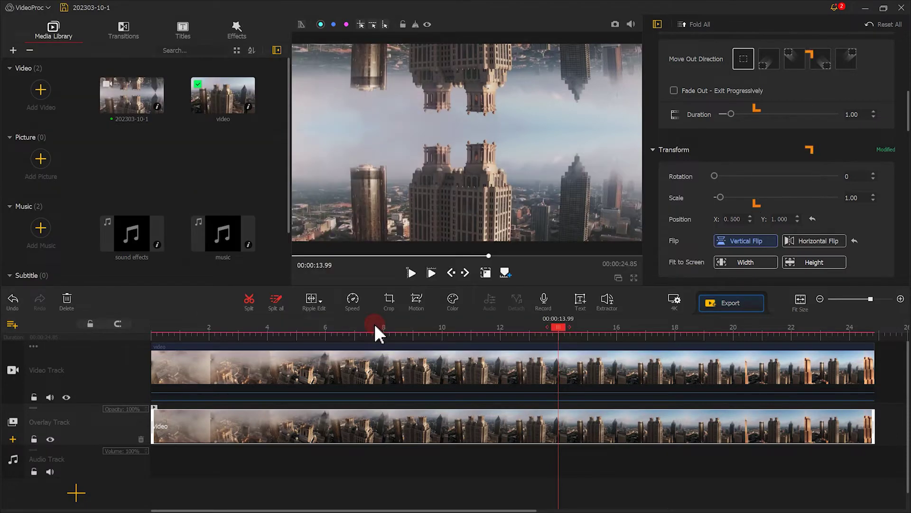
{"action": "left_click", "coordinate": [385, 441]}
{"action": "left_click_drag", "start_coordinate": [387, 449], "coordinate": [135, 320]}
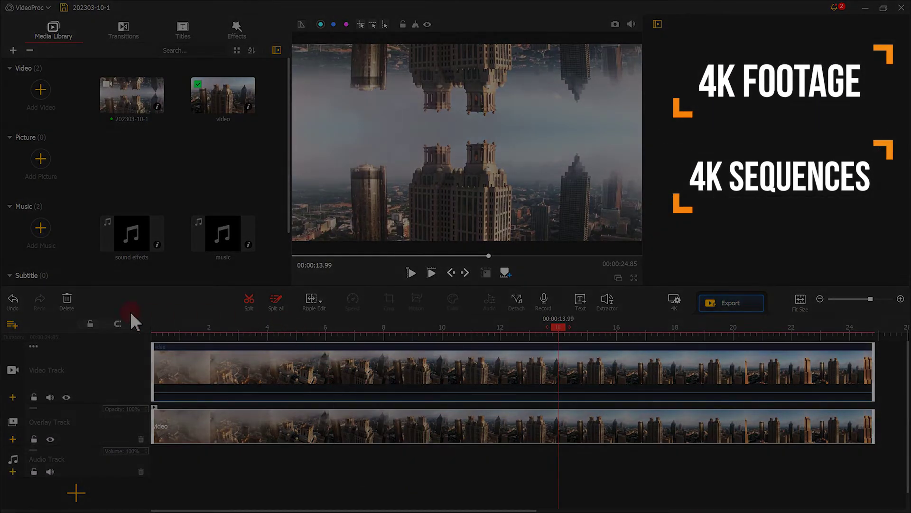
{"action": "left_click", "coordinate": [67, 304]}
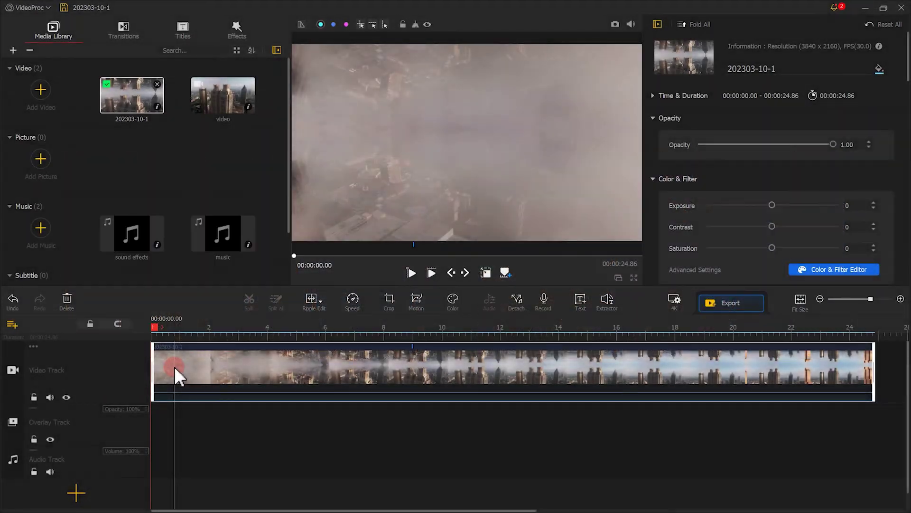
- Open the Motion editor for the 202303-10-1 clip
{"action": "left_click", "coordinate": [411, 307]}
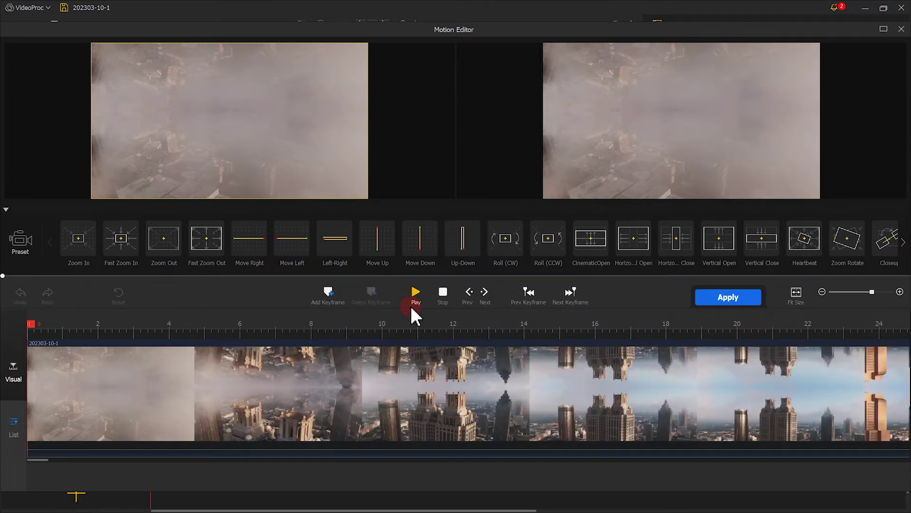
- Keyframe a small −30° tilted frame at 0 s and a full, upright 0° frame at 10 s
{"action": "left_click", "coordinate": [328, 295]}
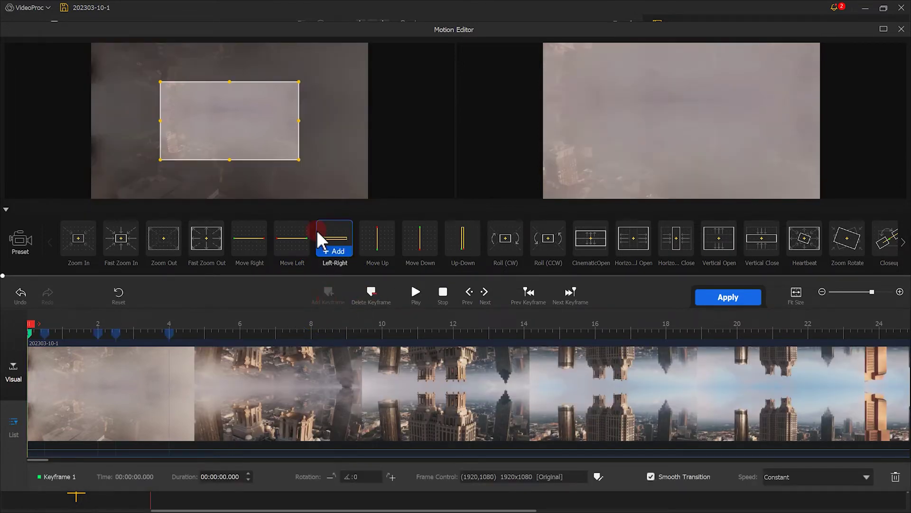
{"action": "left_click_drag", "start_coordinate": [298, 160], "coordinate": [236, 131]}
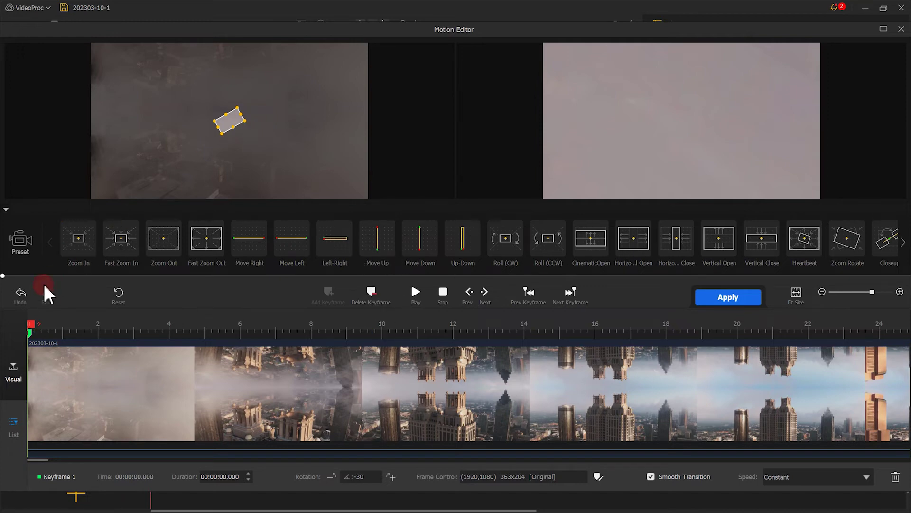
{"action": "left_click_drag", "start_coordinate": [60, 327], "coordinate": [316, 329]}
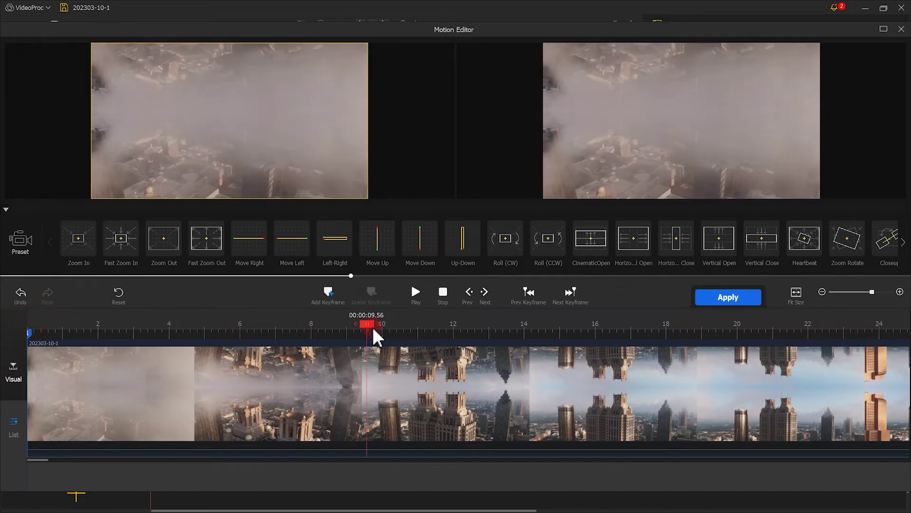
{"action": "left_click_drag", "start_coordinate": [374, 330], "coordinate": [388, 329]}
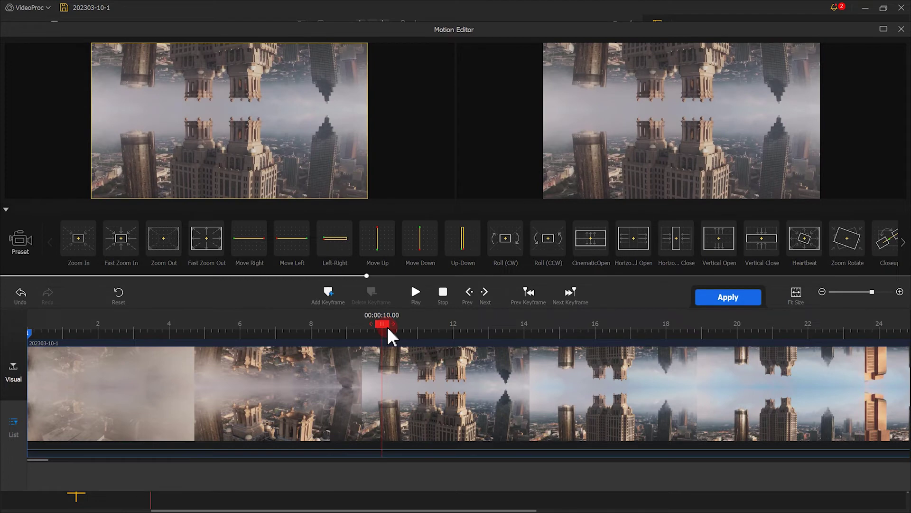
{"action": "left_click", "coordinate": [345, 291]}
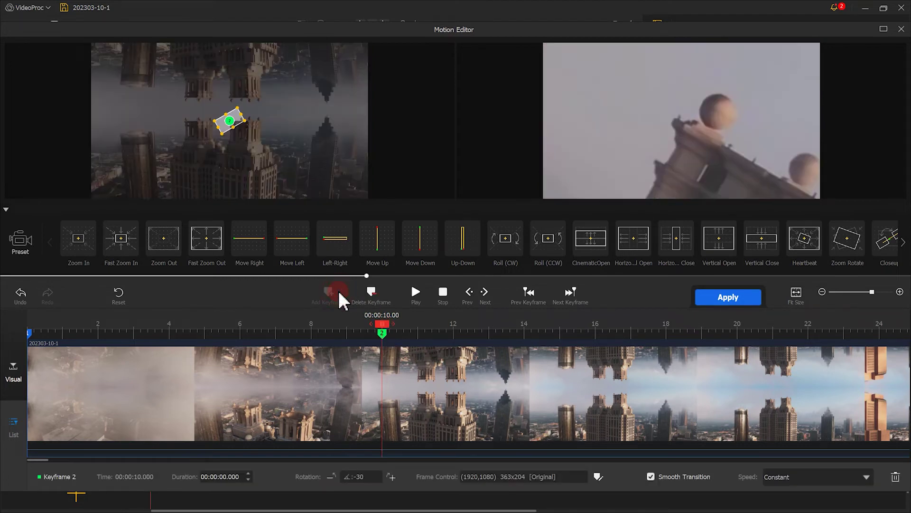
{"action": "left_click_drag", "start_coordinate": [289, 114], "coordinate": [289, 195]}
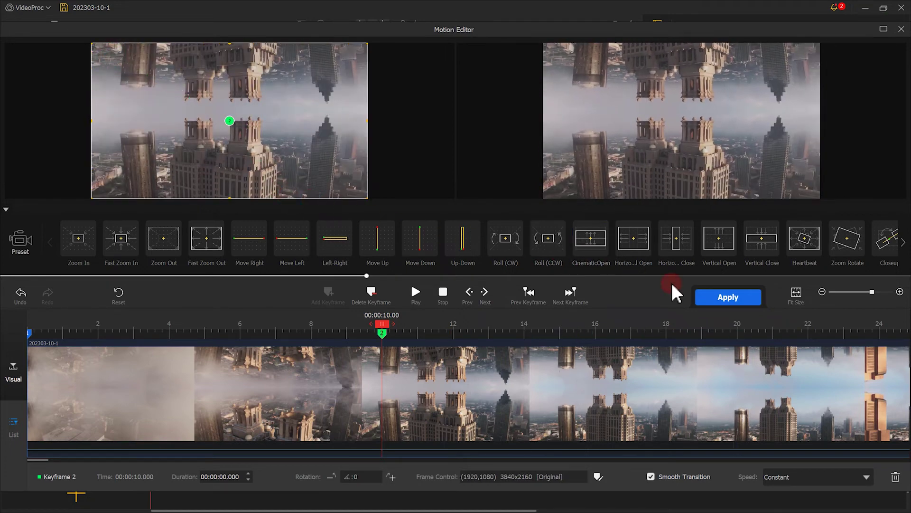
- Apply the Smooth Speed Down 1 speed curve to the second keyframe and rewind the preview to the start
{"action": "left_click", "coordinate": [858, 477]}
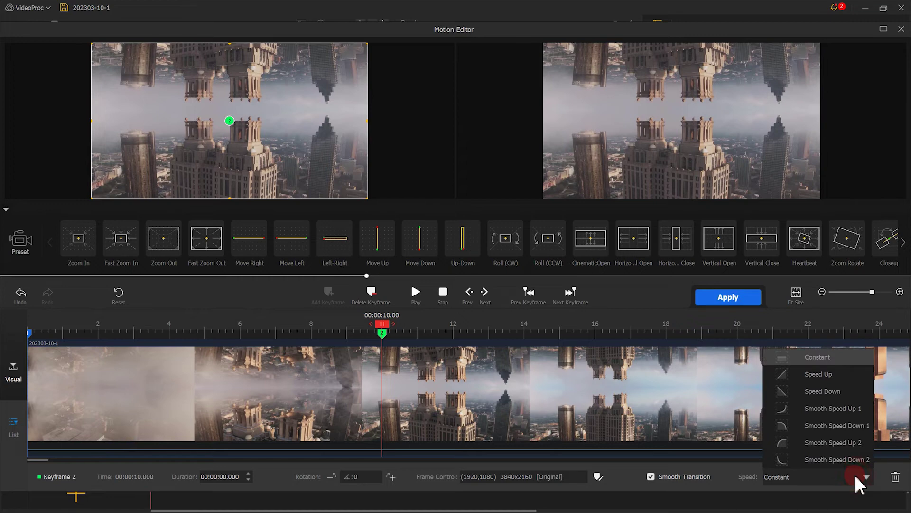
{"action": "left_click", "coordinate": [848, 436]}
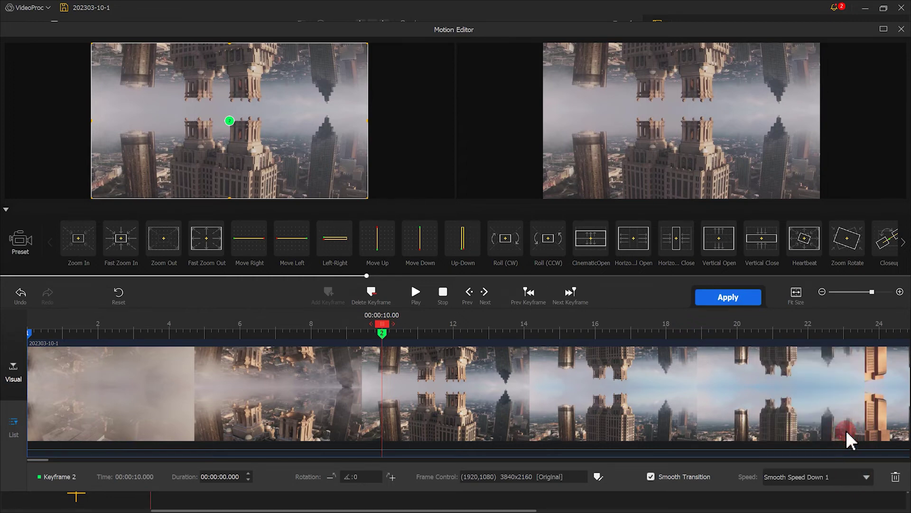
{"action": "left_click", "coordinate": [444, 292]}
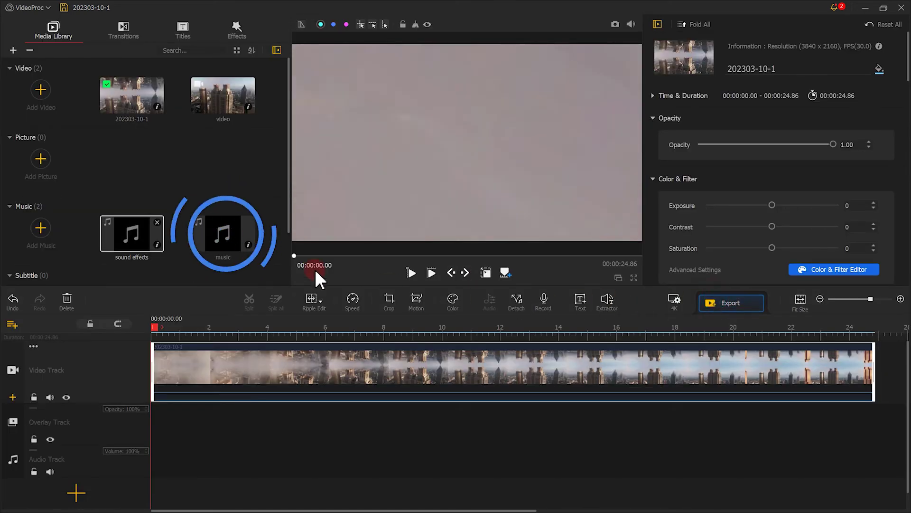
- Place the music clip on Audio Track and the sound effects on a new Audio Track1
{"action": "left_click_drag", "start_coordinate": [234, 233], "coordinate": [153, 435]}
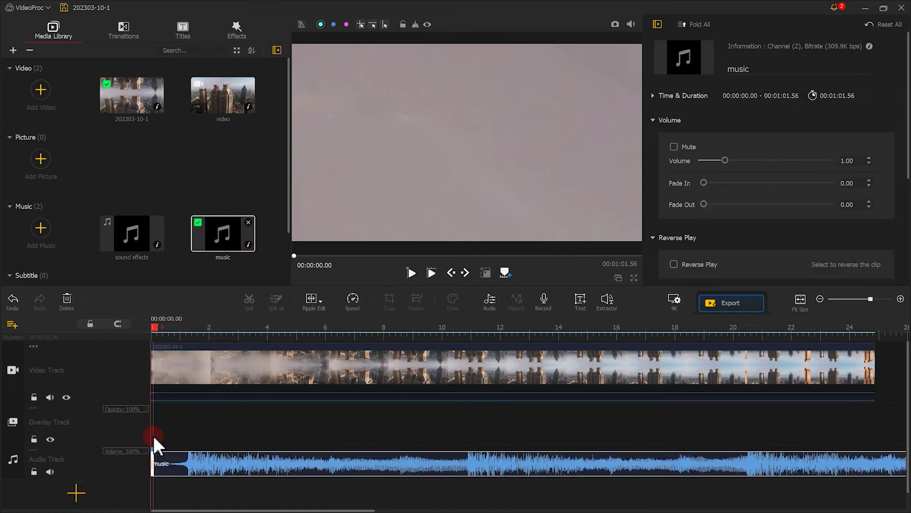
{"action": "left_click", "coordinate": [13, 472]}
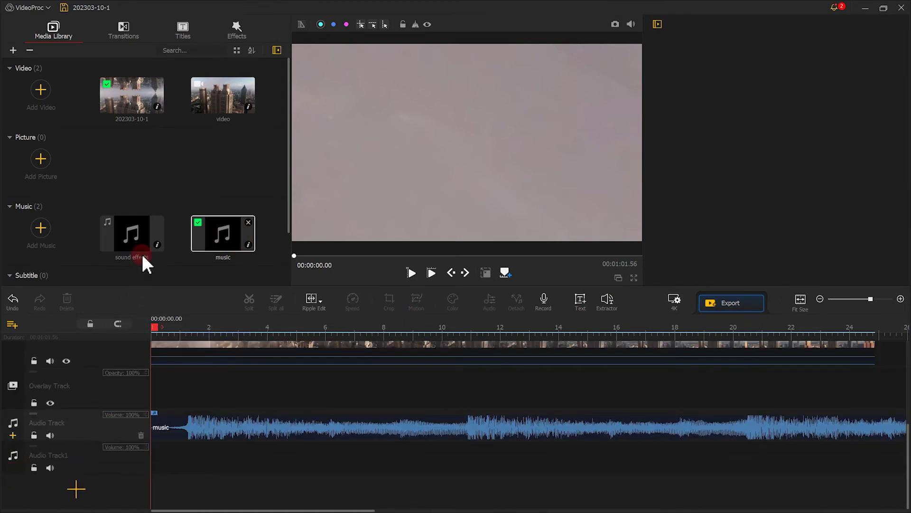
{"action": "left_click_drag", "start_coordinate": [144, 259], "coordinate": [147, 471]}
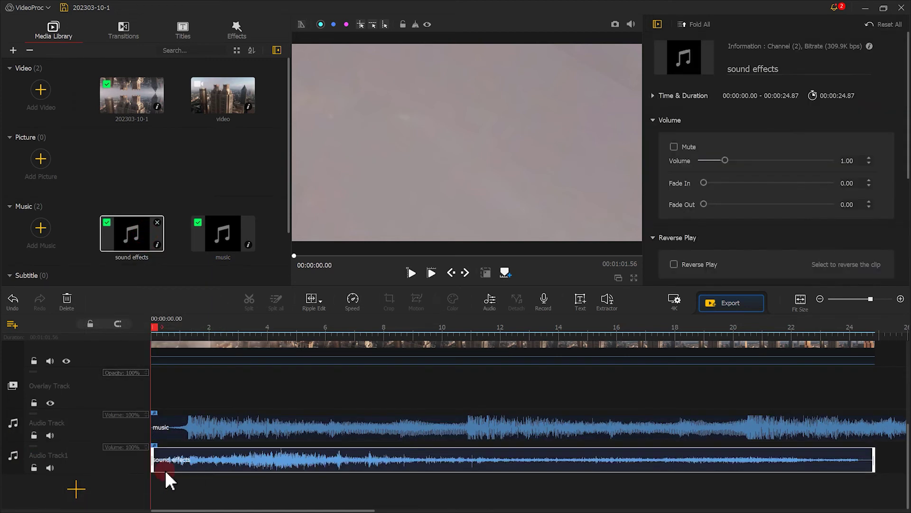
{"action": "left_click", "coordinate": [403, 328]}
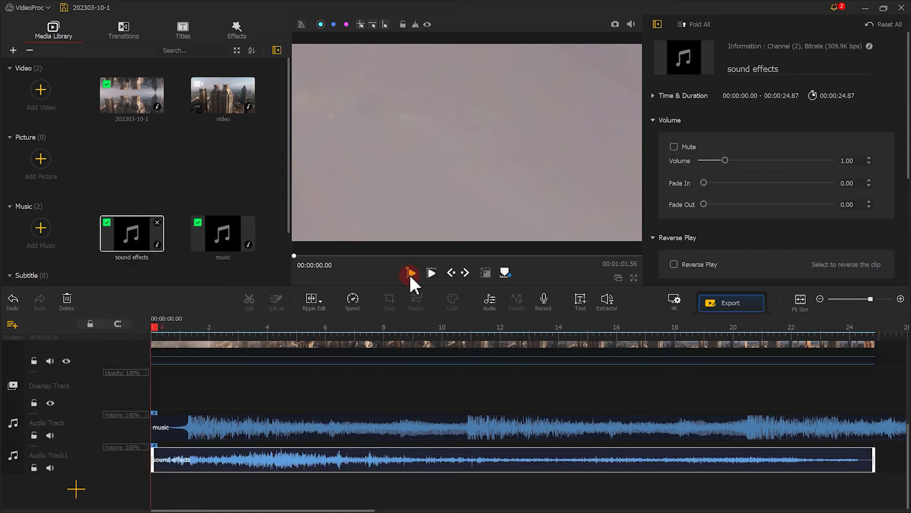